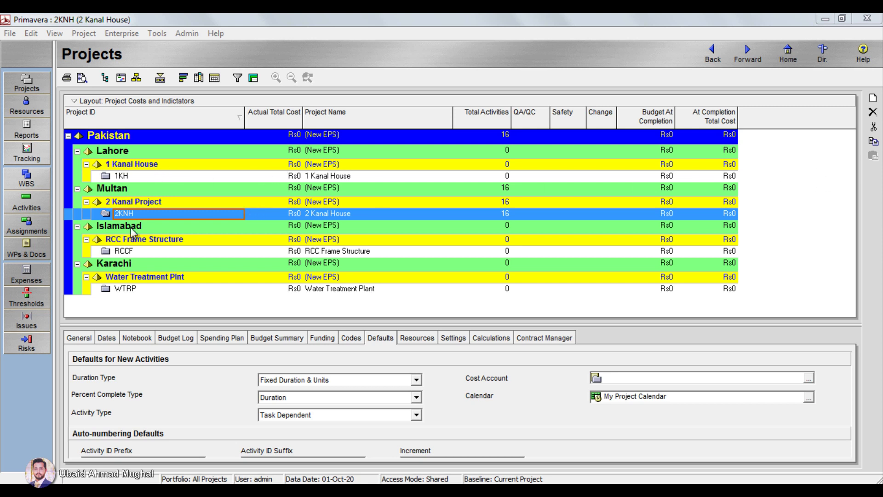
Open the 2 Kanal House project (2KNH) from the Multan branch.
right_click(118, 214)
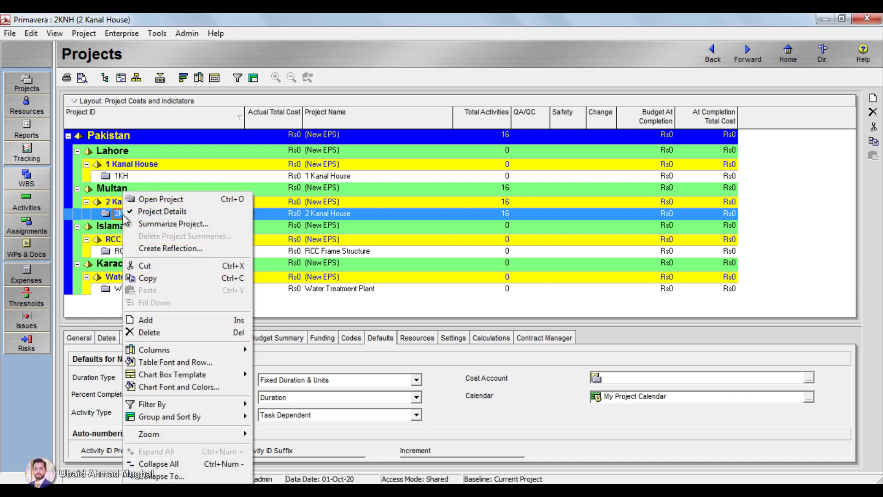
right_click(119, 219)
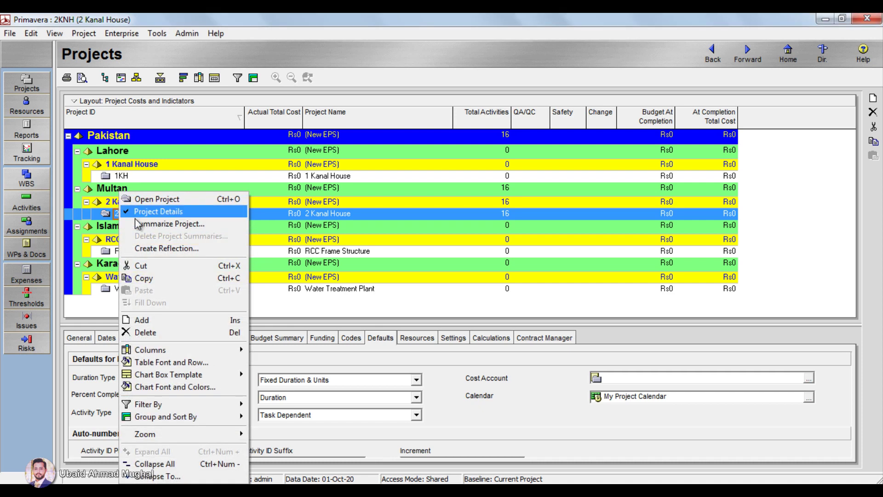
left_click(161, 202)
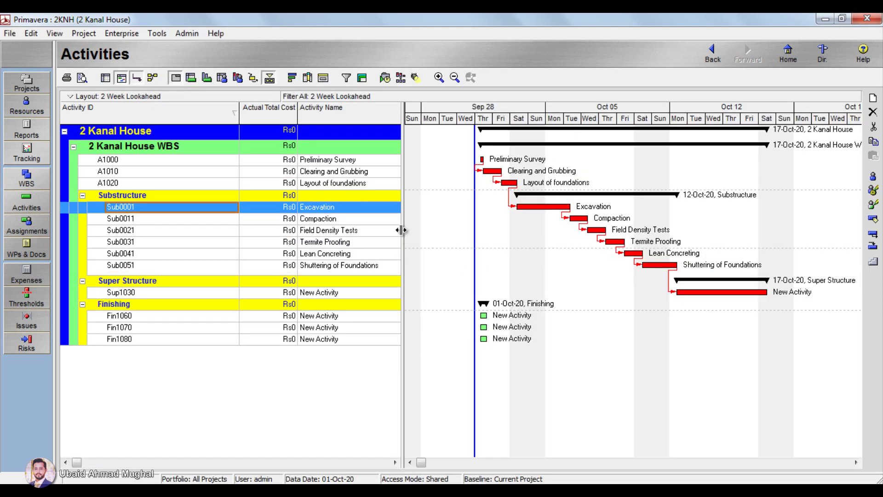
Widen the activity table to reveal the columns from Original Duration through Start, ending with the Compaction activity selected.
left_click_drag(402, 230, 431, 229)
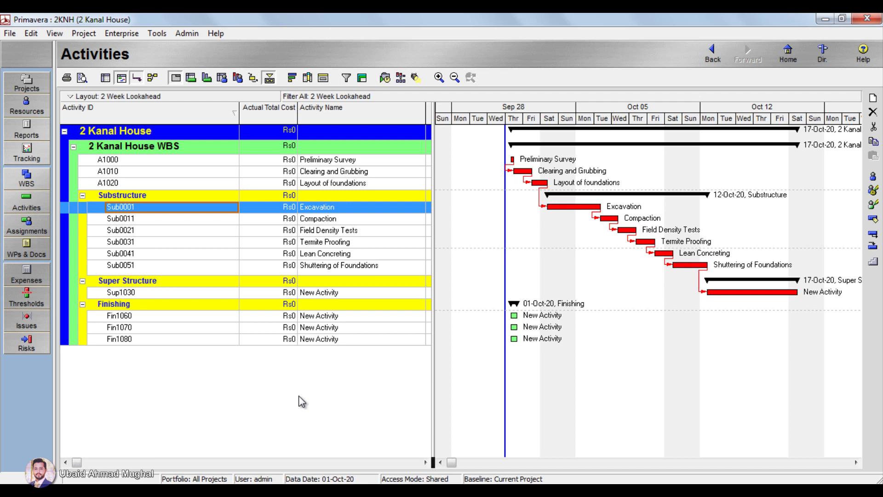
left_click(321, 219)
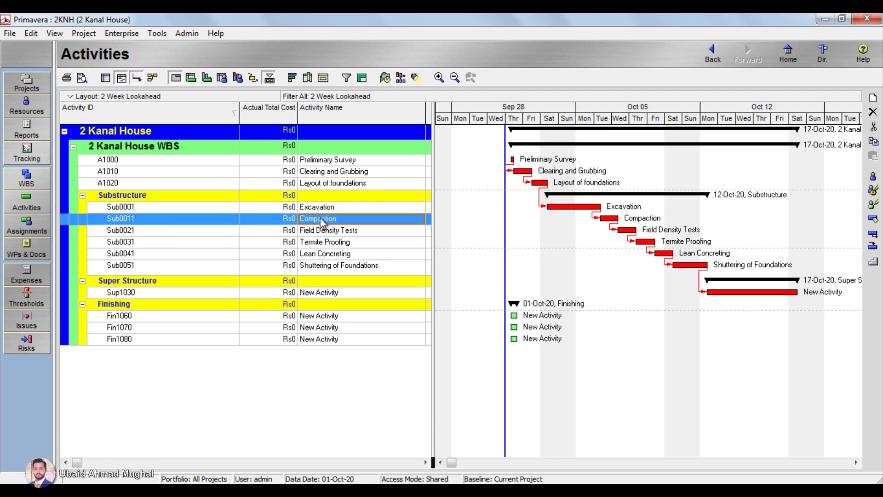
left_click(336, 233)
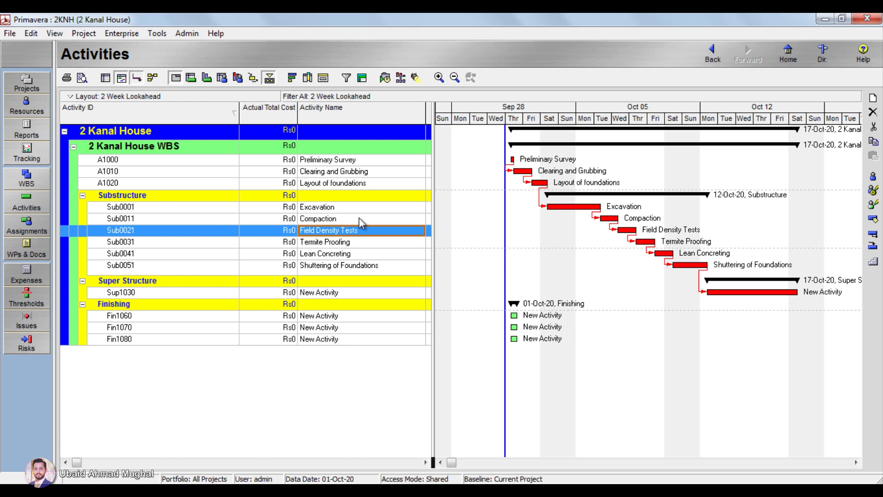
left_click(329, 220)
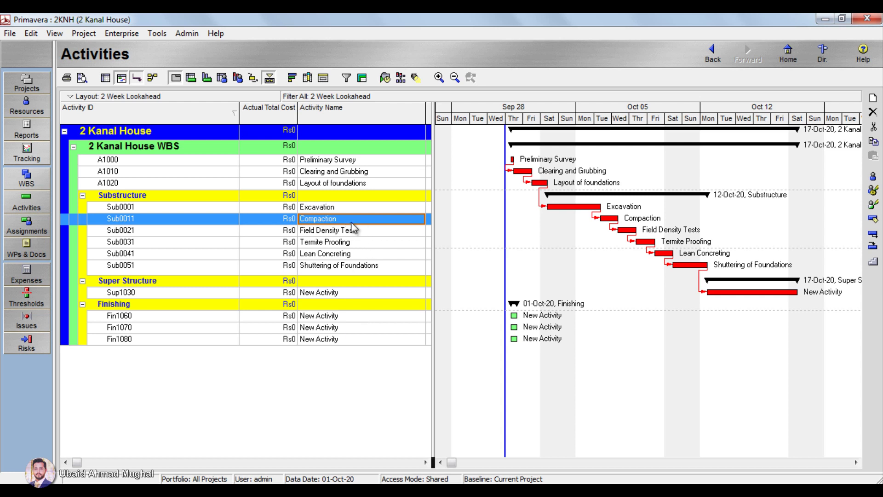
left_click(334, 230)
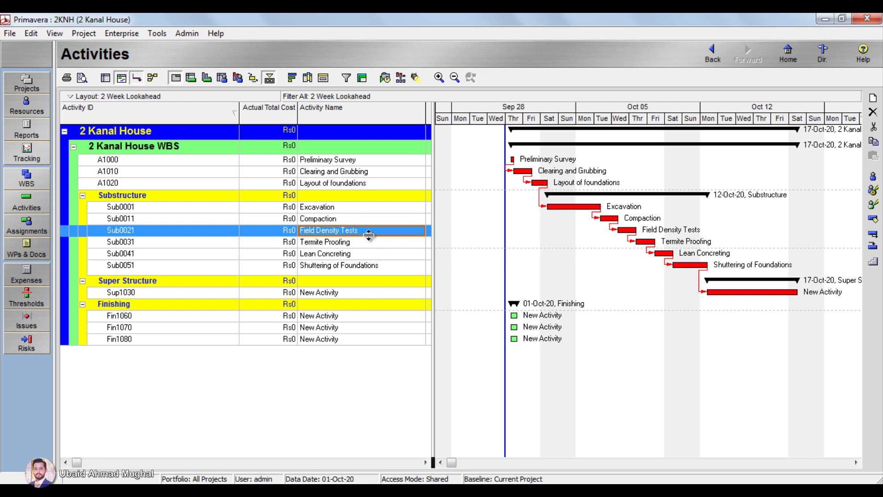
left_click_drag(433, 214, 525, 214)
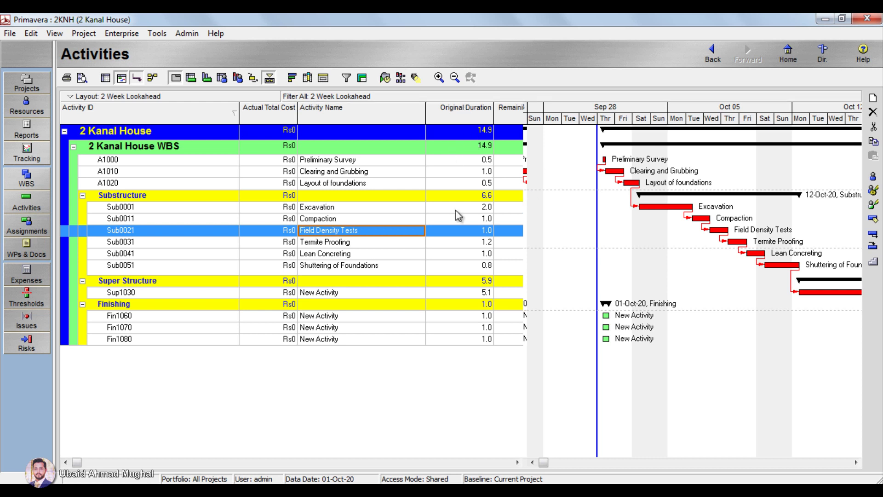
left_click(521, 219)
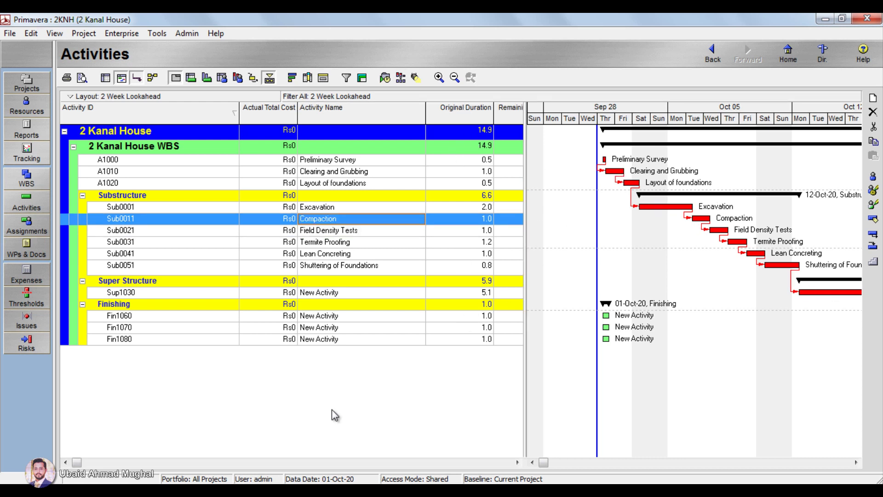
left_click_drag(524, 289, 577, 286)
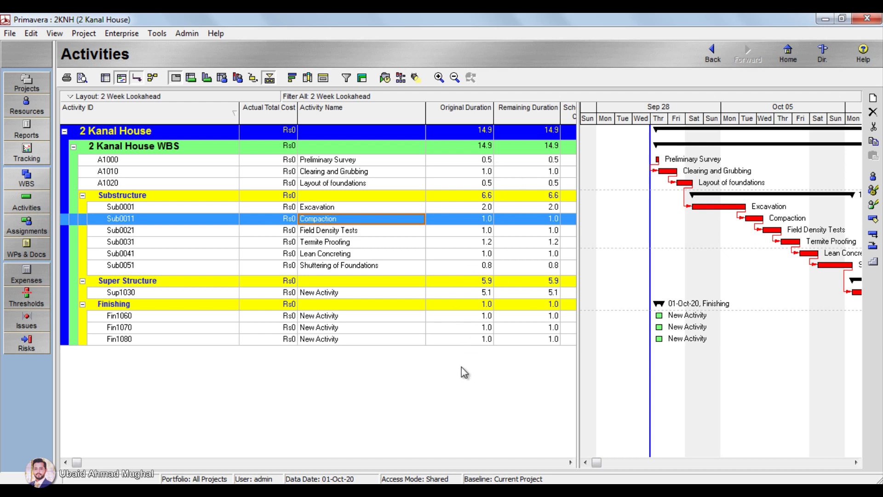
left_click(322, 232)
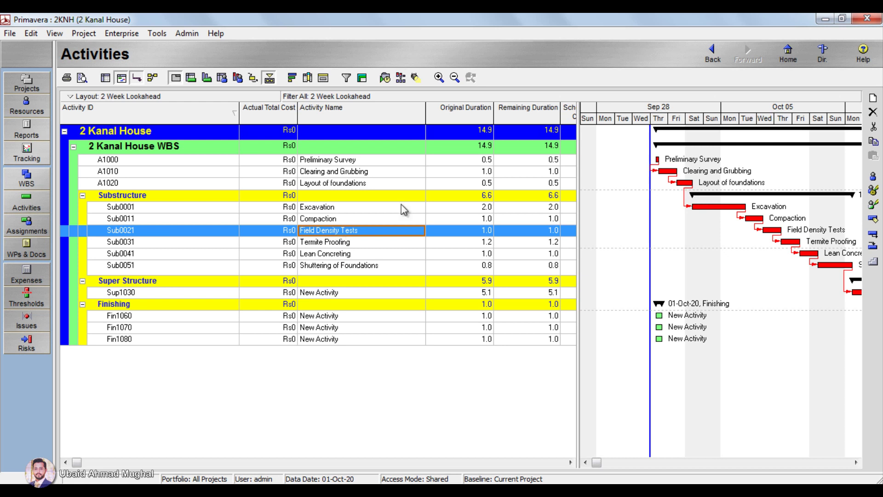
left_click_drag(578, 131, 642, 137)
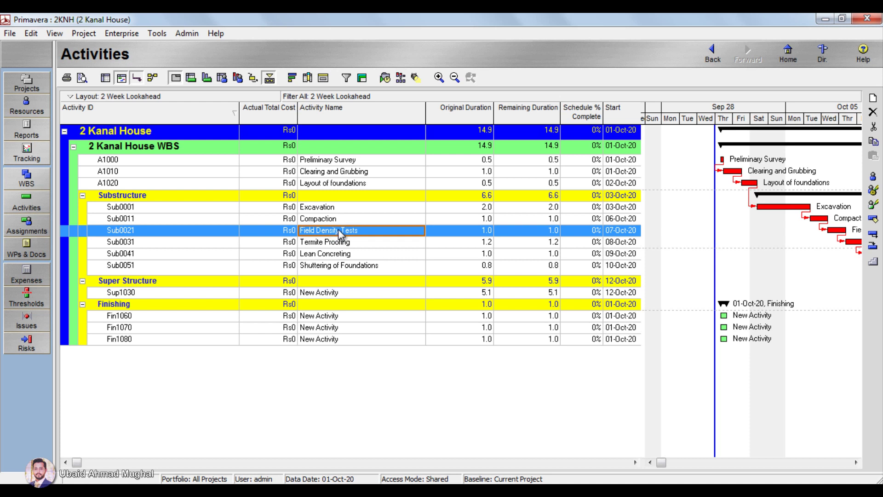
left_click(334, 220)
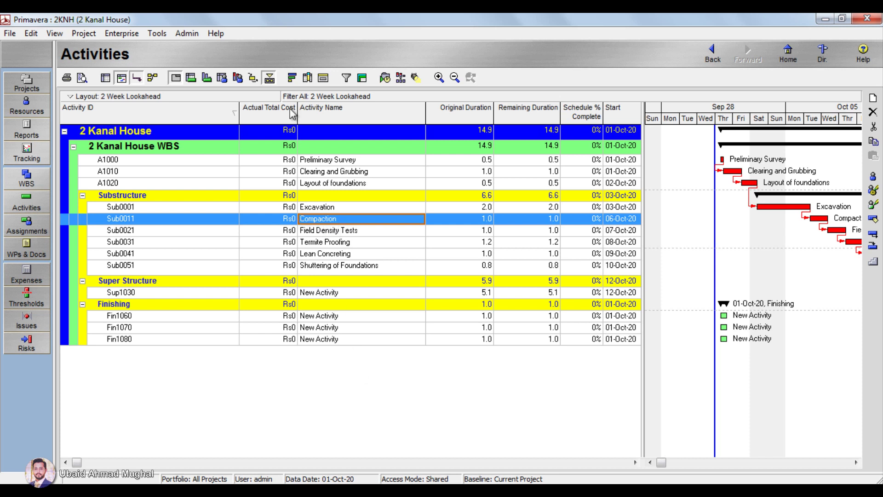
Show the activity details for Compaction and review its general, status, resource and relationship information.
left_click(269, 78)
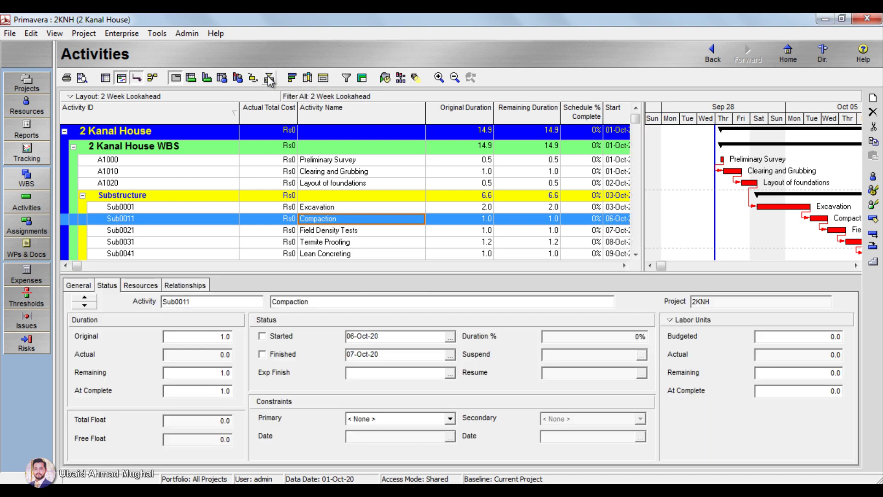
left_click(78, 285)
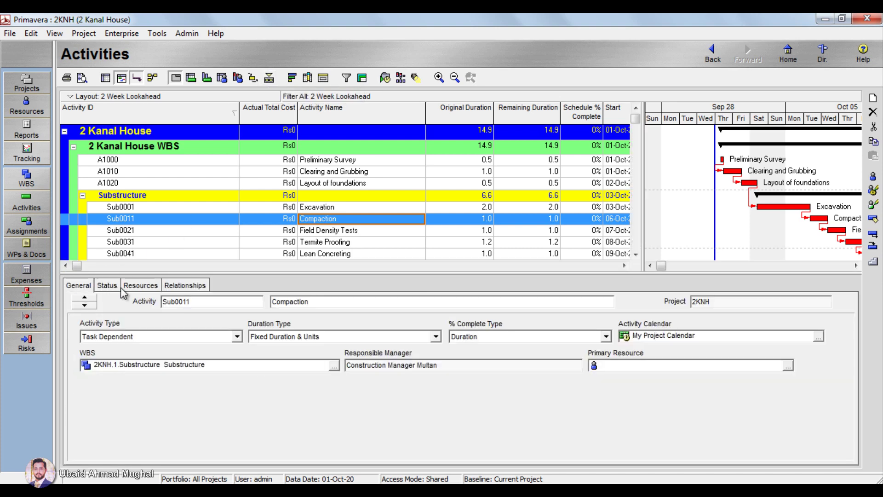
left_click(106, 285)
left_click(140, 285)
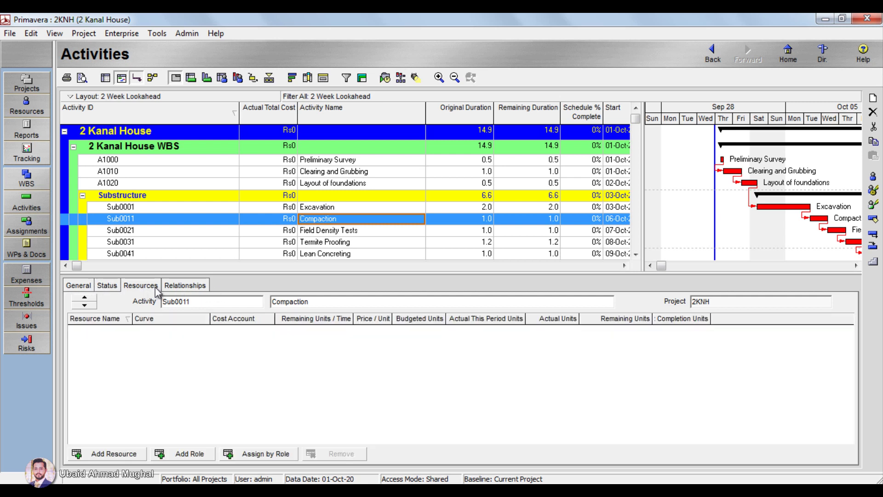
left_click(177, 286)
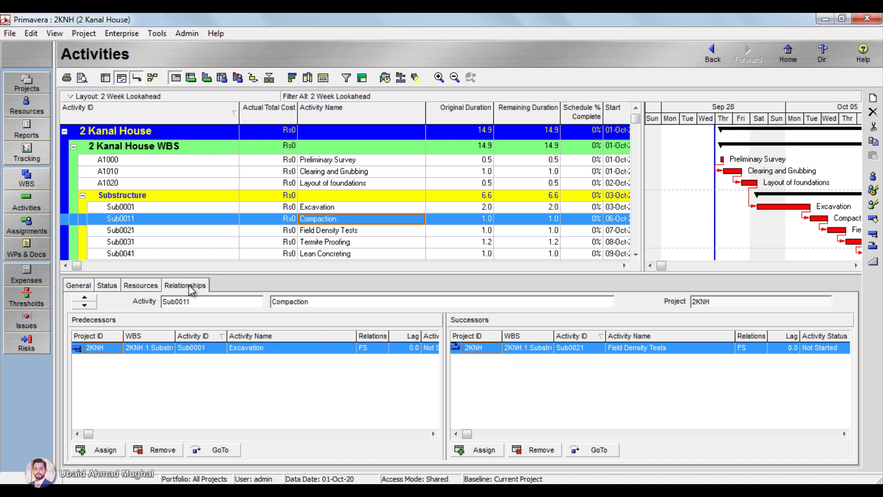
left_click(77, 286)
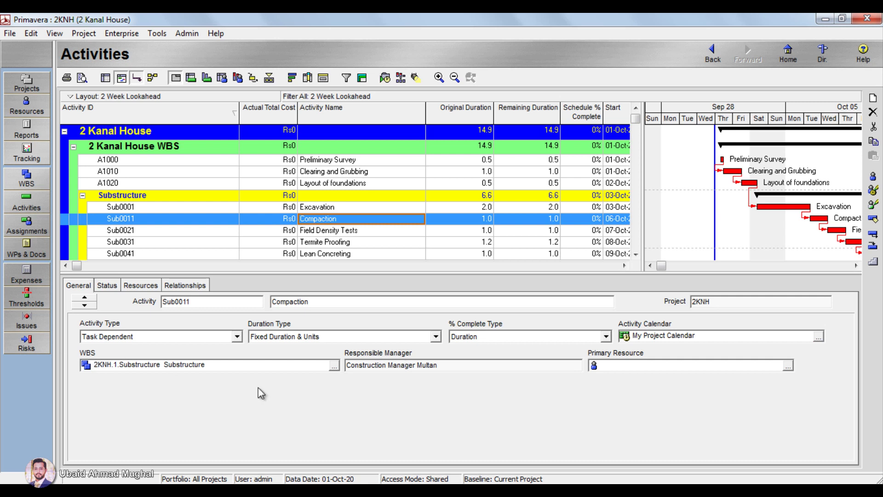
left_click(105, 290)
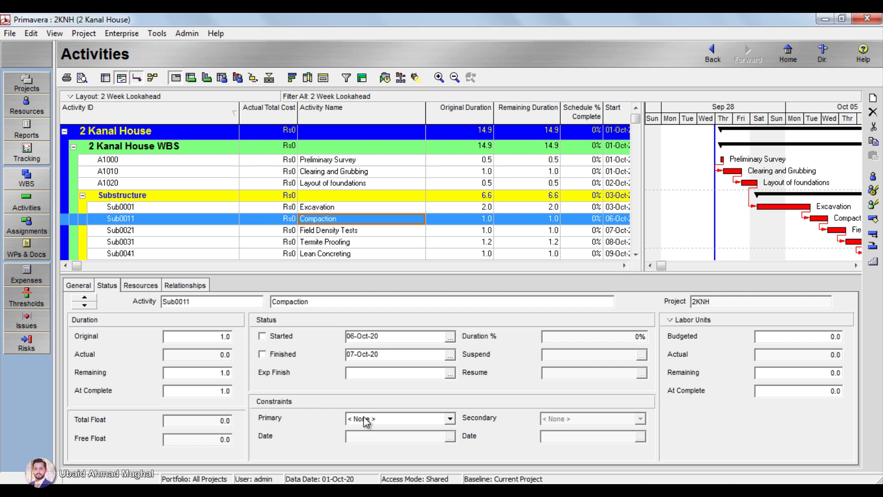
Set the primary constraint of Compaction to Mandatory Finish and bring the Finish and Total Float columns into view.
left_click(450, 419)
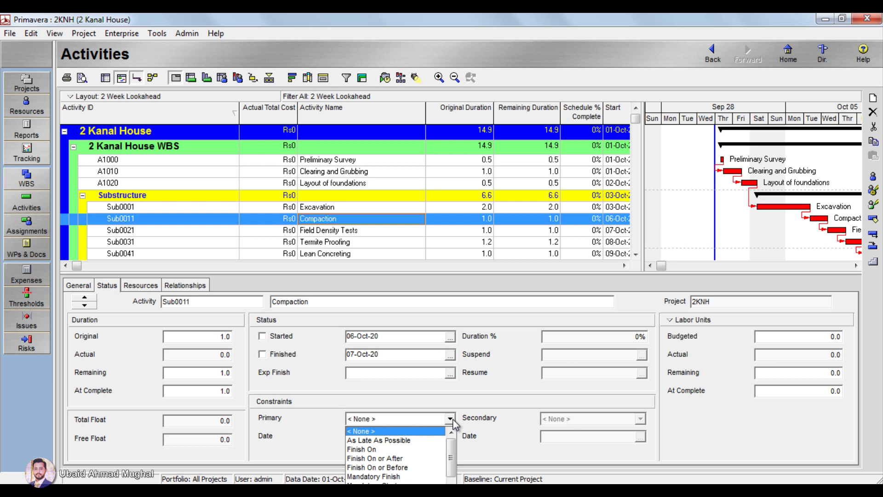
mouse_move(453, 448)
left_mouse_down()
mouse_move(454, 478)
mouse_move(454, 453)
left_mouse_up()
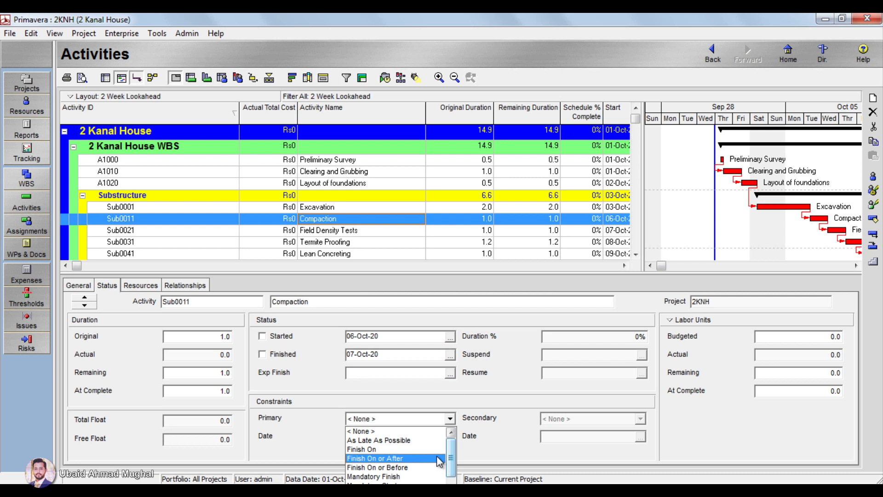
left_click(422, 476)
left_click(449, 419)
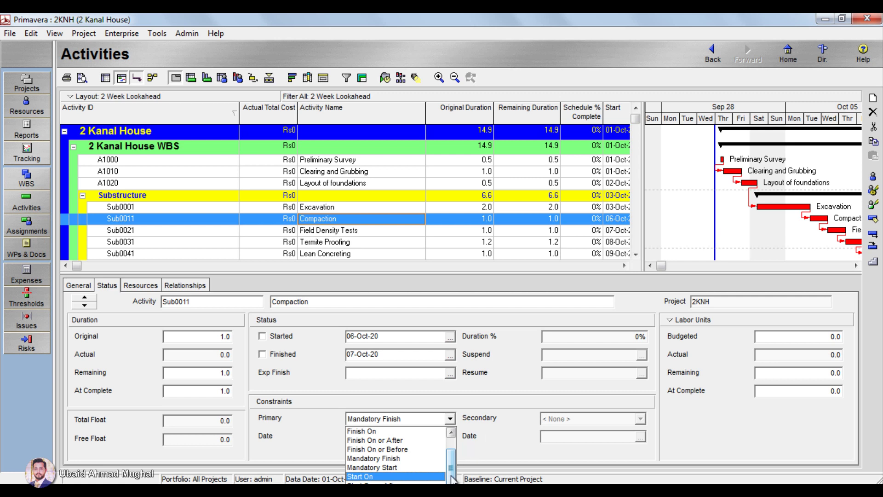
left_click_drag(451, 476, 453, 459)
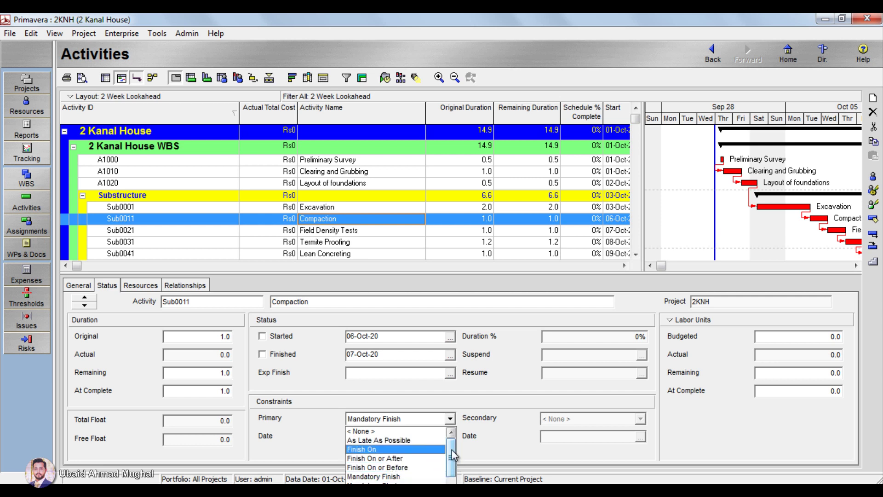
left_click_drag(452, 450, 452, 469)
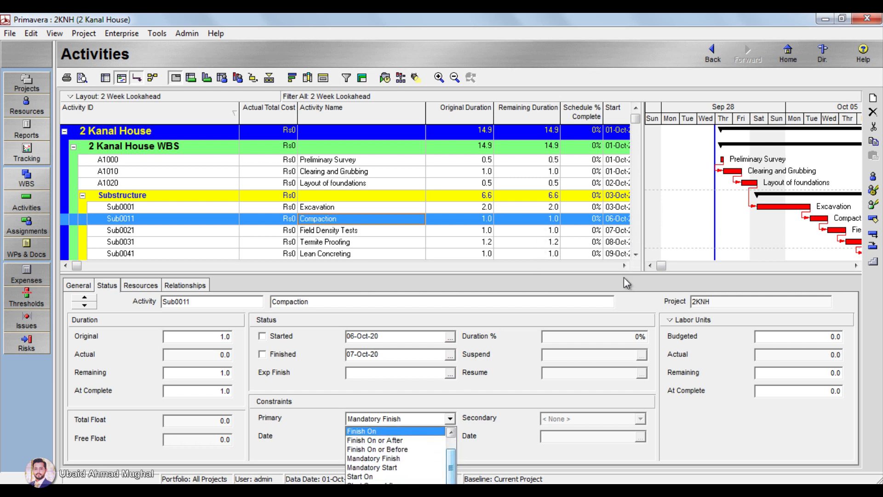
left_click(618, 265)
left_click(618, 266)
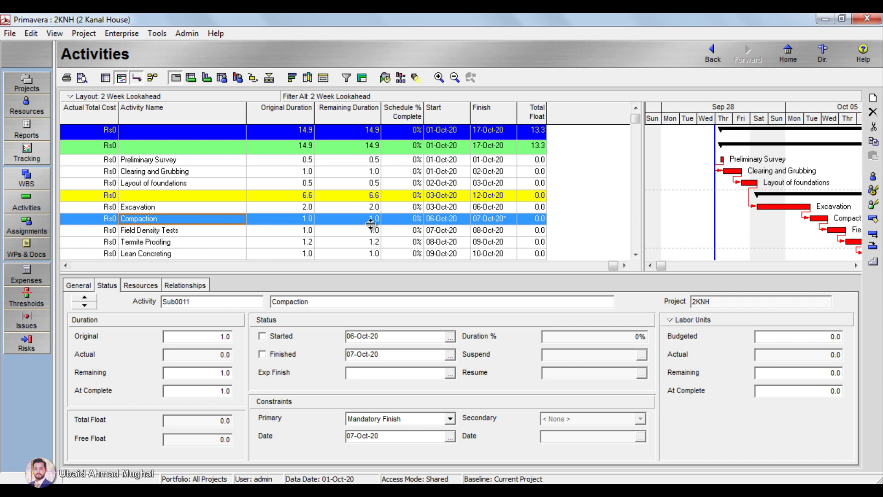
Change the primary constraint of Compaction to Mandatory Start with the constraint date 08-Oct-20.
left_click(449, 419)
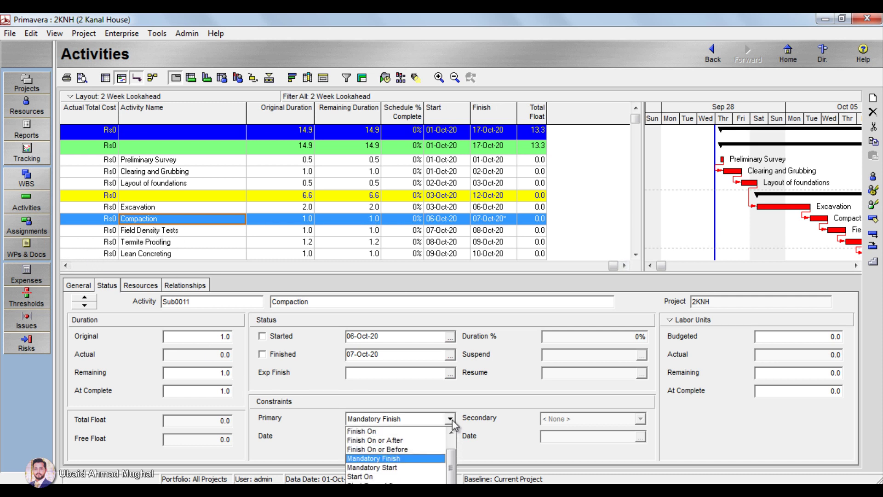
left_click(425, 467)
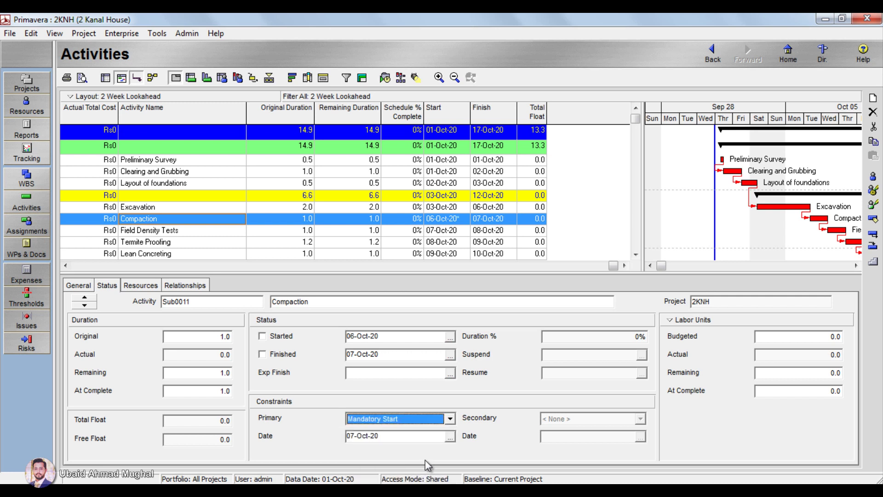
left_click(450, 437)
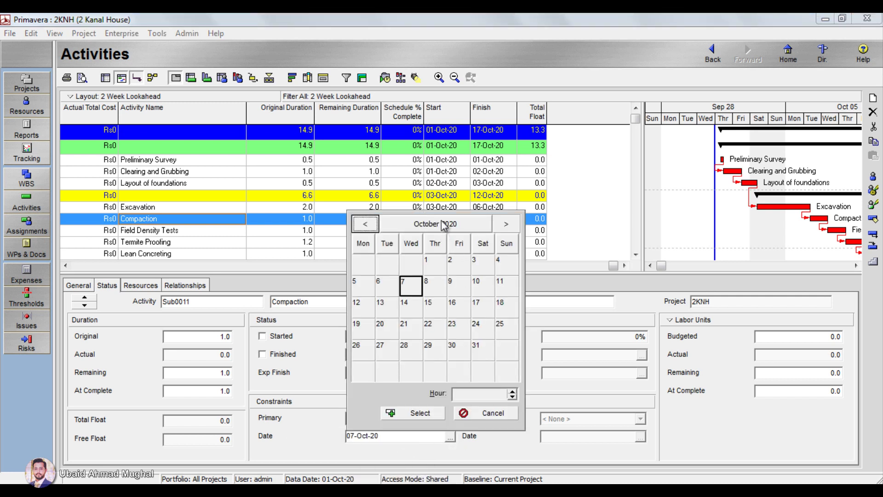
left_click(427, 288)
left_click(412, 413)
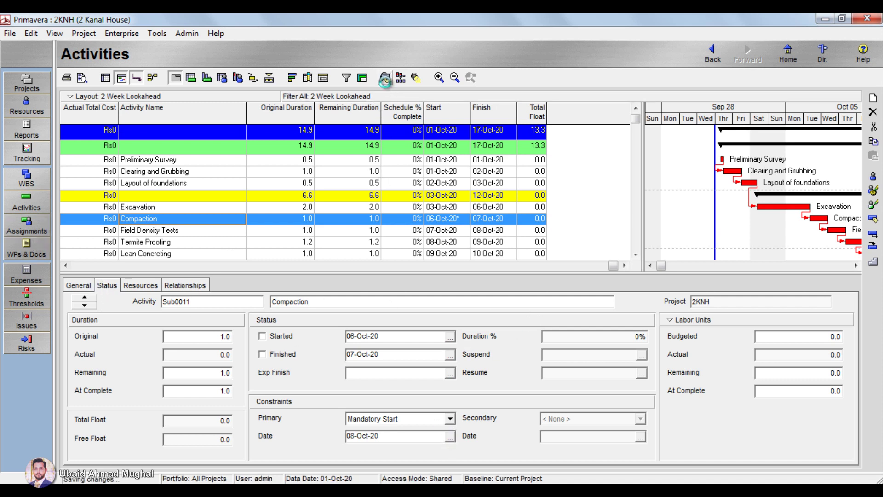
Reschedule the project and examine the link between Excavation and Compaction in the Gantt chart.
left_click(385, 78)
left_click(583, 227)
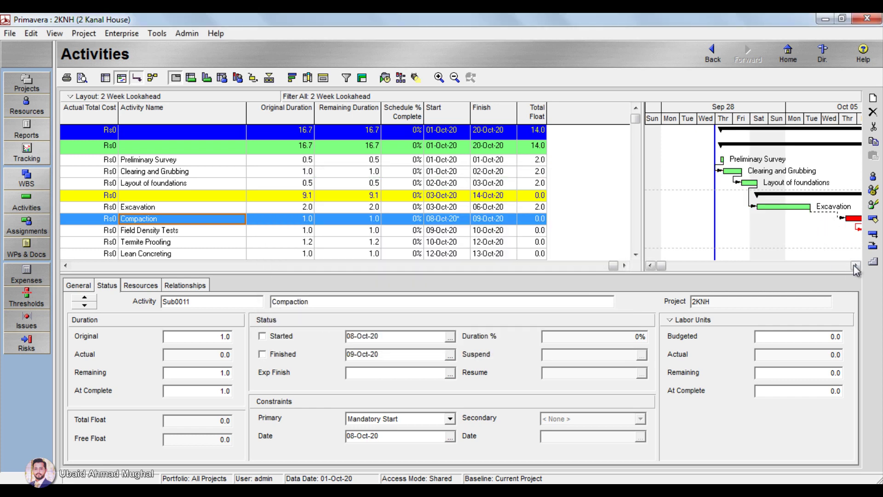
left_click_drag(855, 265, 855, 265)
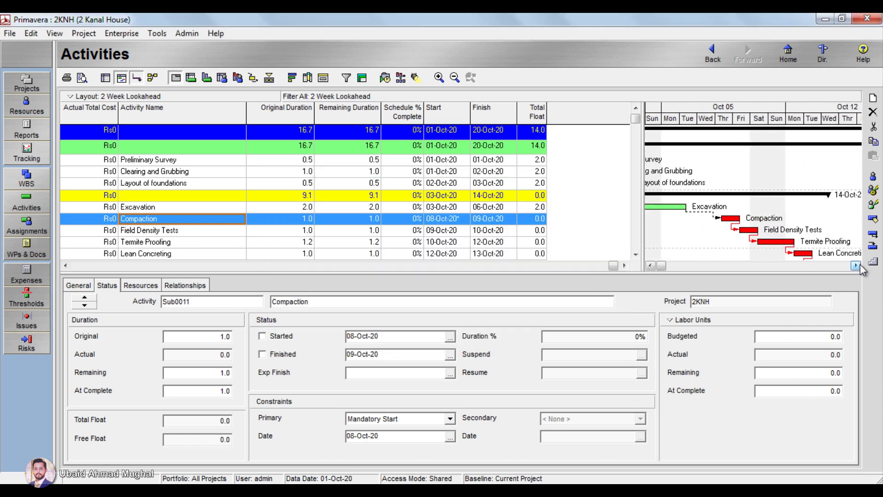
left_click(856, 265)
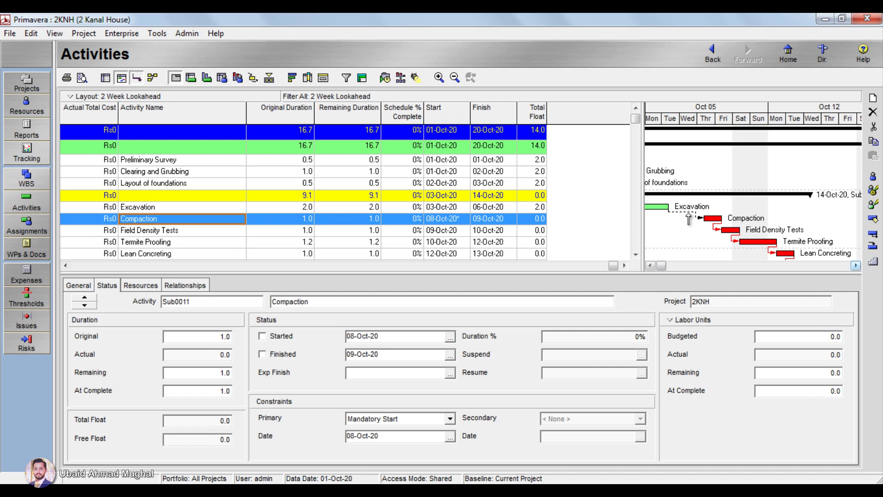
left_click(649, 266)
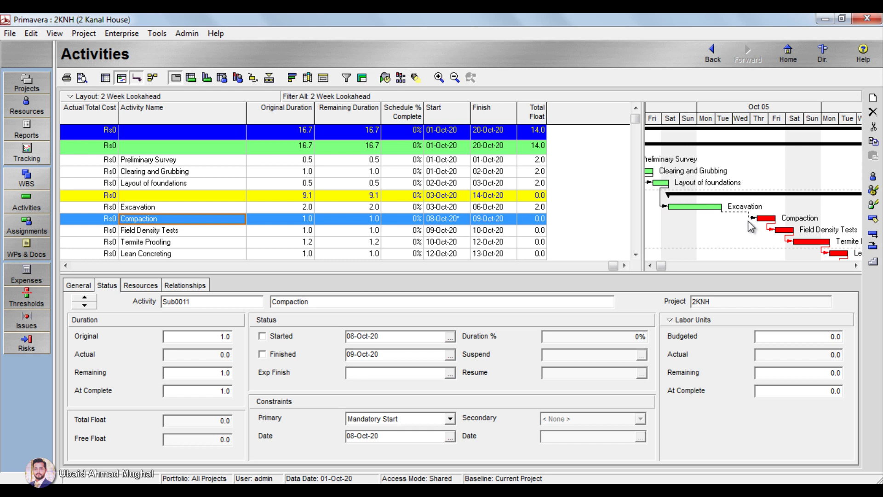
Compare the start dates of the Compaction and Field Density Tests activities.
left_click(457, 230)
left_click(460, 220)
left_click(458, 230)
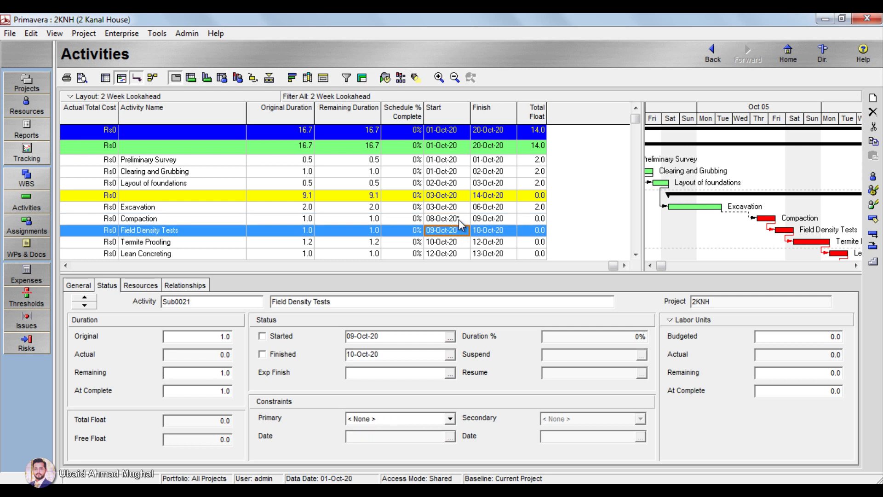
Set the primary constraint of Compaction to None and reschedule the project.
left_click(459, 219)
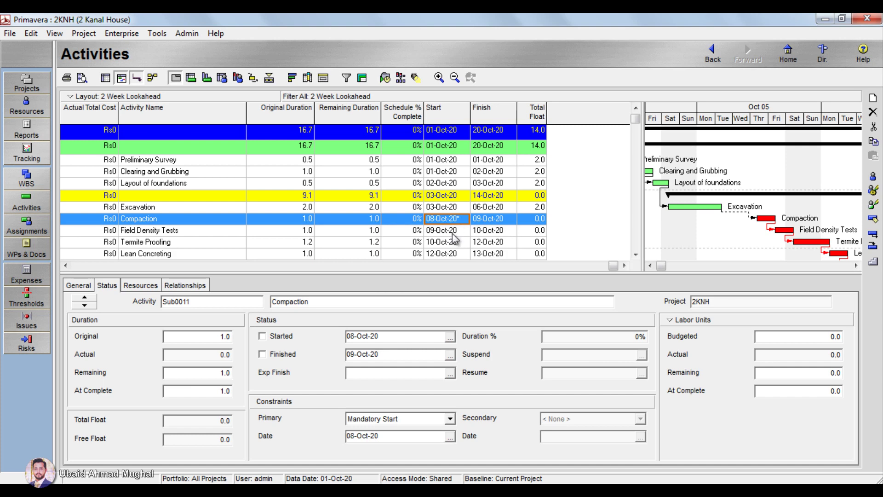
left_click(268, 79)
left_click(269, 78)
left_click(450, 418)
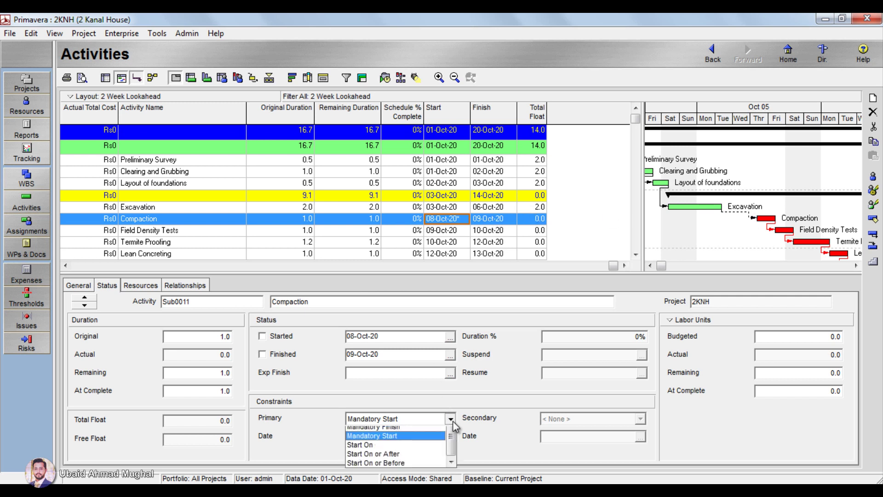
scroll(437, 441, "up", 5)
left_click(437, 431)
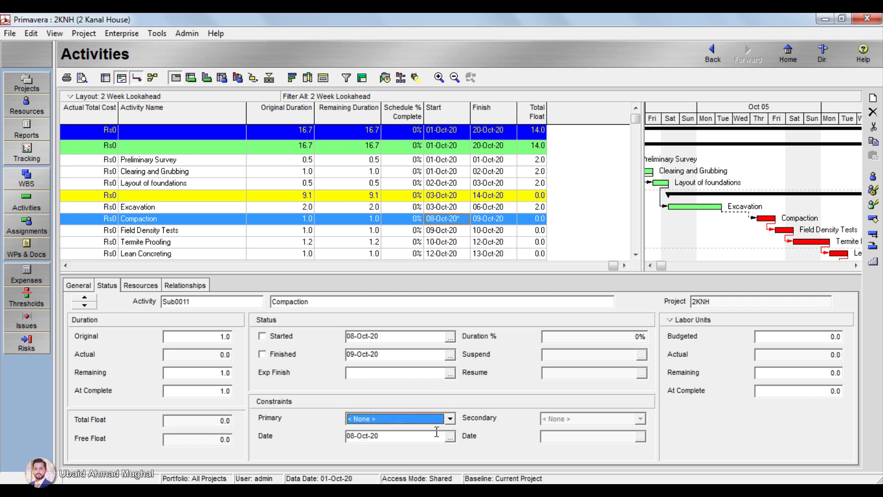
left_click(385, 78)
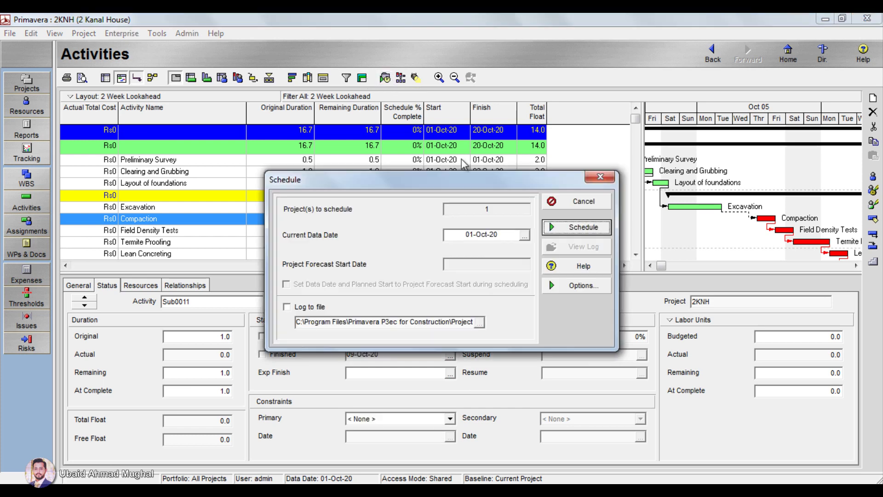
left_click(579, 234)
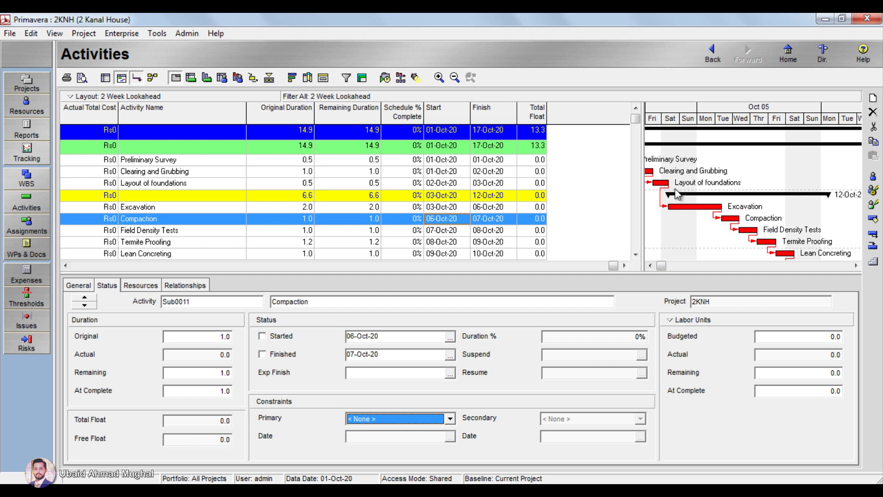
left_click(649, 266)
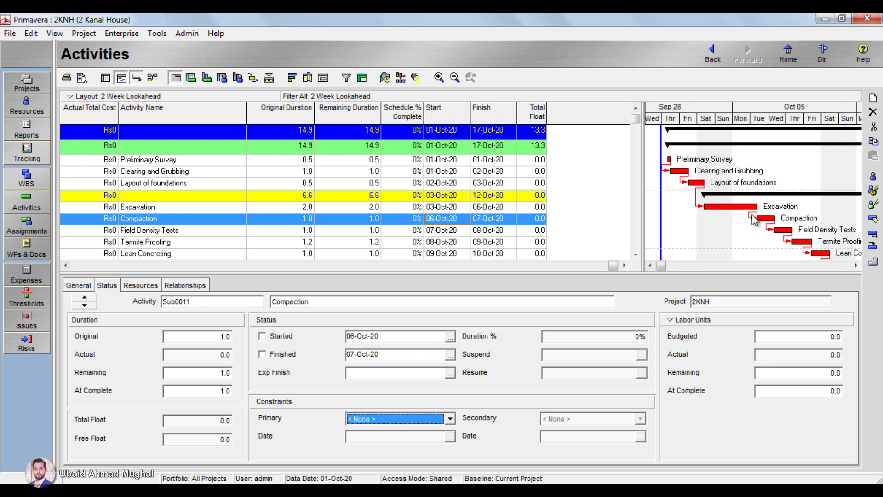
Set the primary constraint of Compaction to Mandatory Start with the date 08-Oct-20 and reschedule the project.
left_click(450, 419)
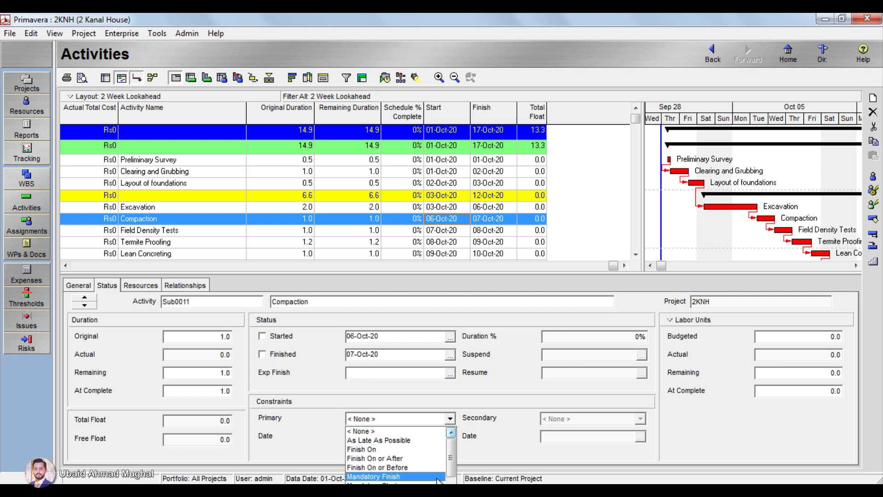
scroll(450, 480, "down", 1)
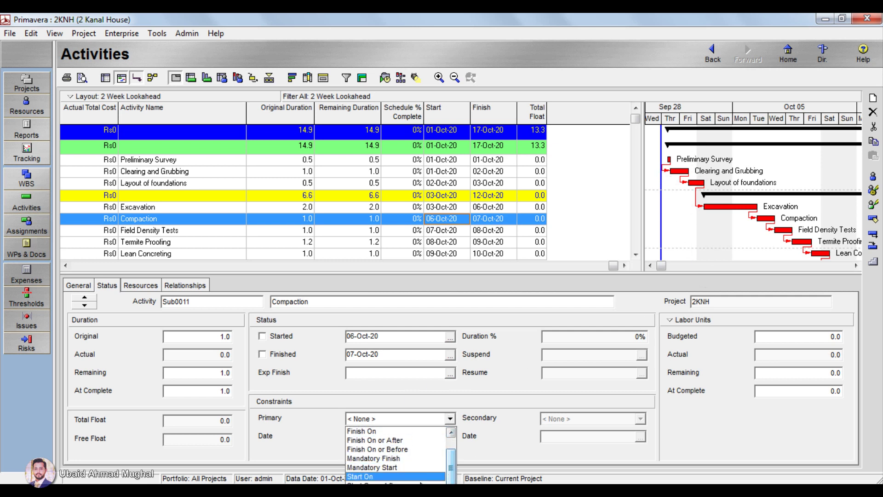
left_click(420, 467)
left_click(450, 436)
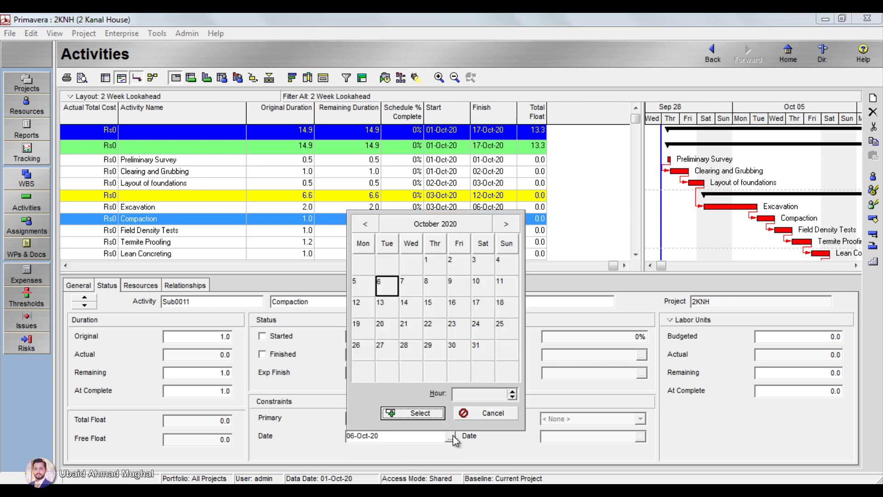
left_click(428, 289)
left_click(428, 417)
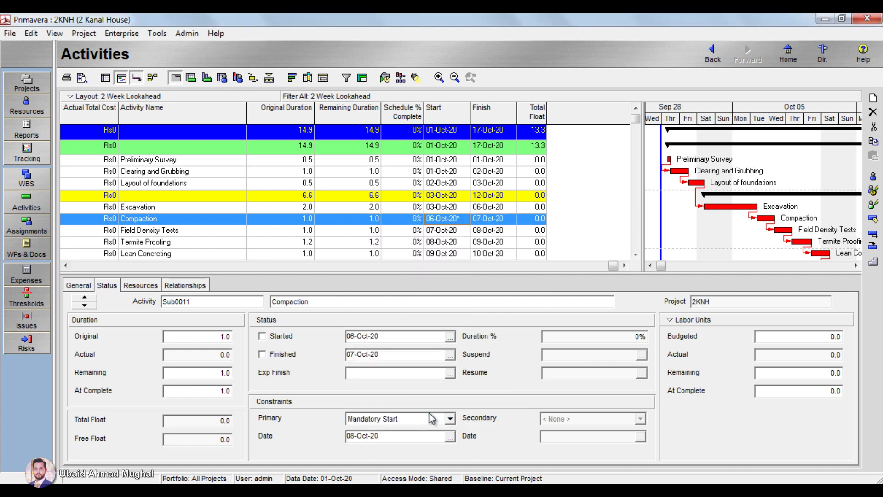
left_click(384, 78)
left_click(590, 227)
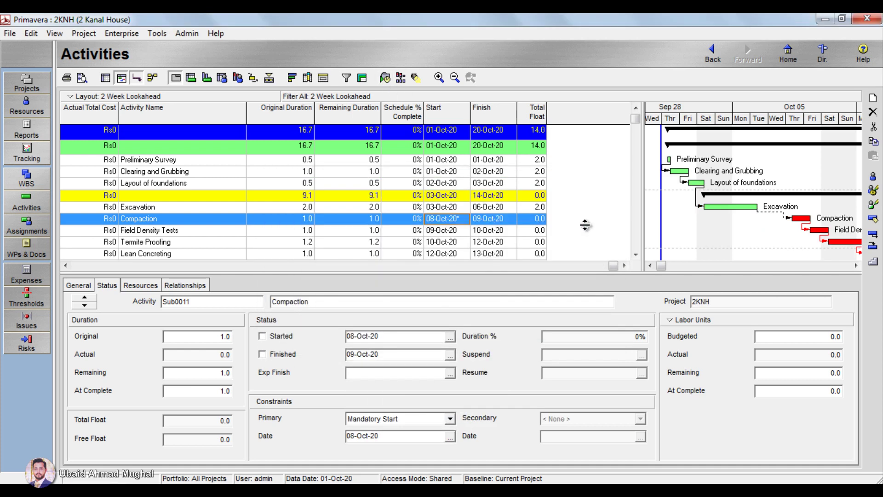
Examine the Gantt chart bars and the link between Excavation and Compaction after the rescheduling.
left_click(649, 266)
left_click(650, 265)
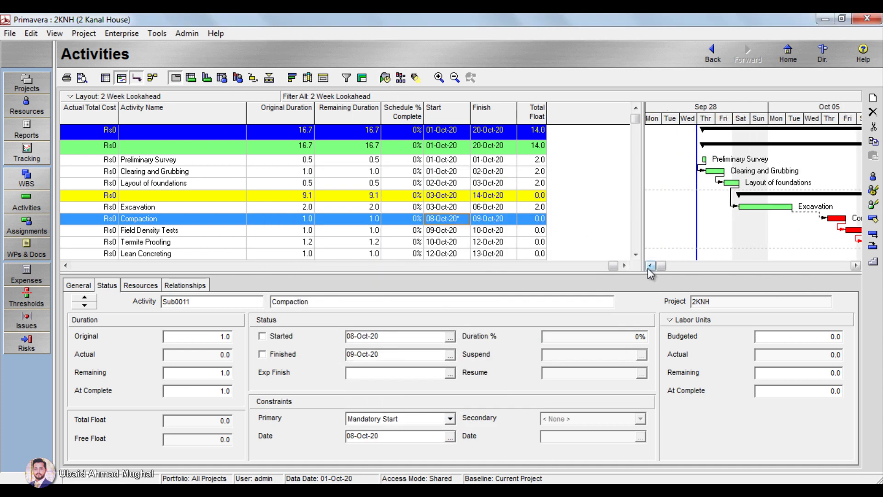
left_click(855, 266)
left_click(855, 265)
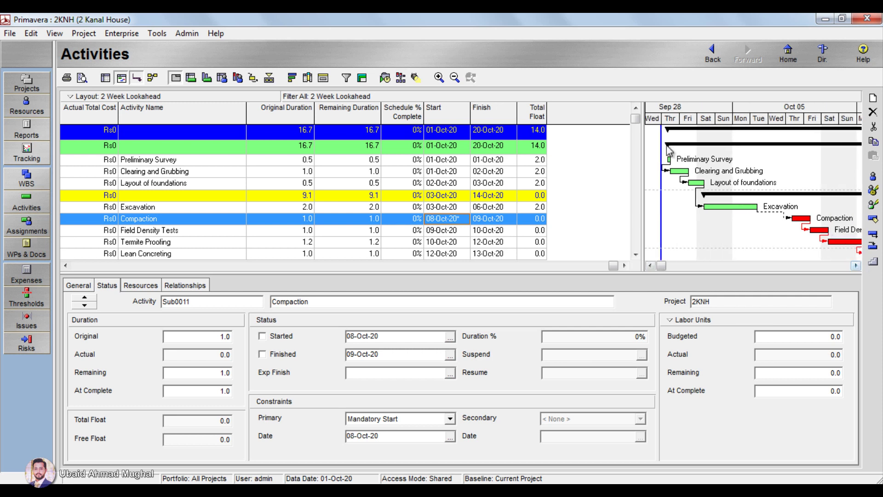
left_click(855, 266)
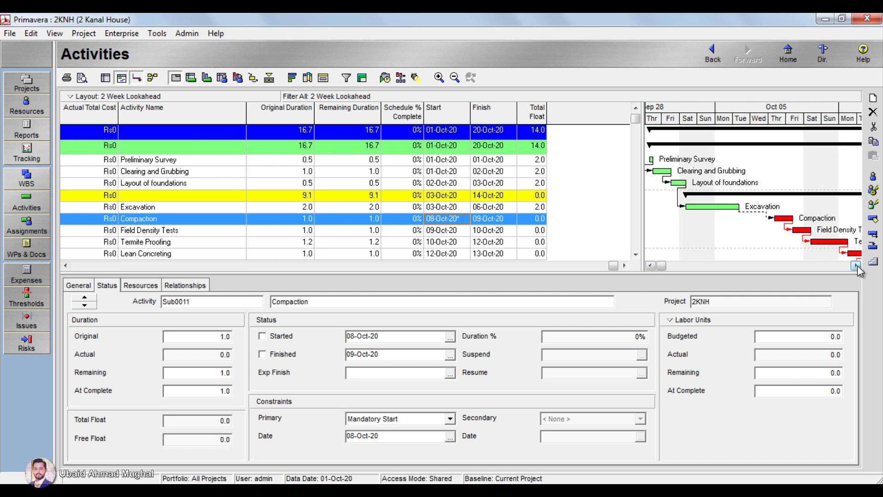
left_click(855, 266)
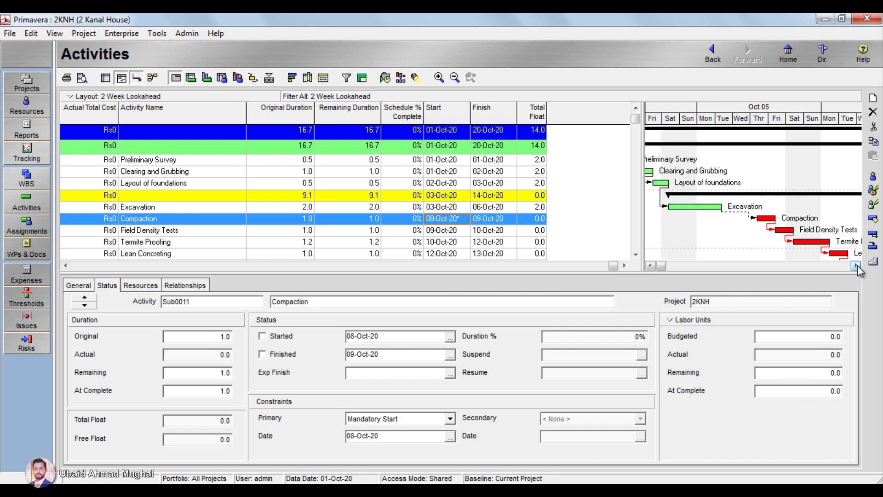
left_click(855, 266)
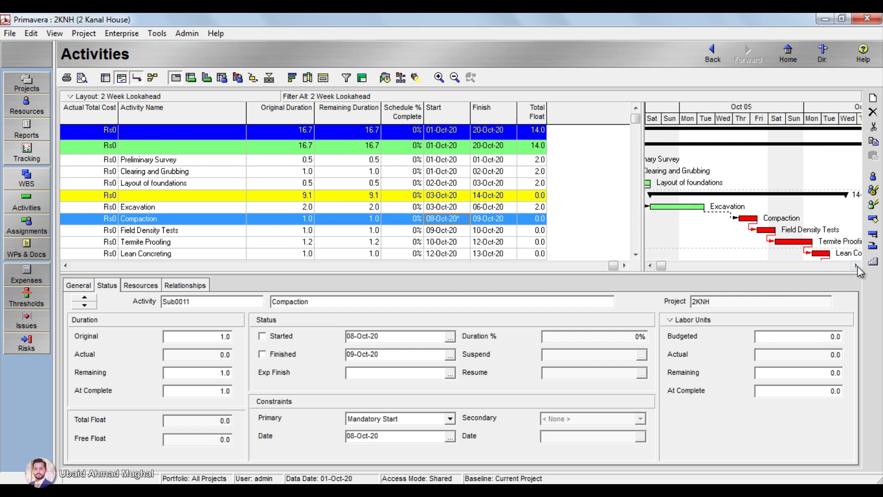
left_click(650, 265)
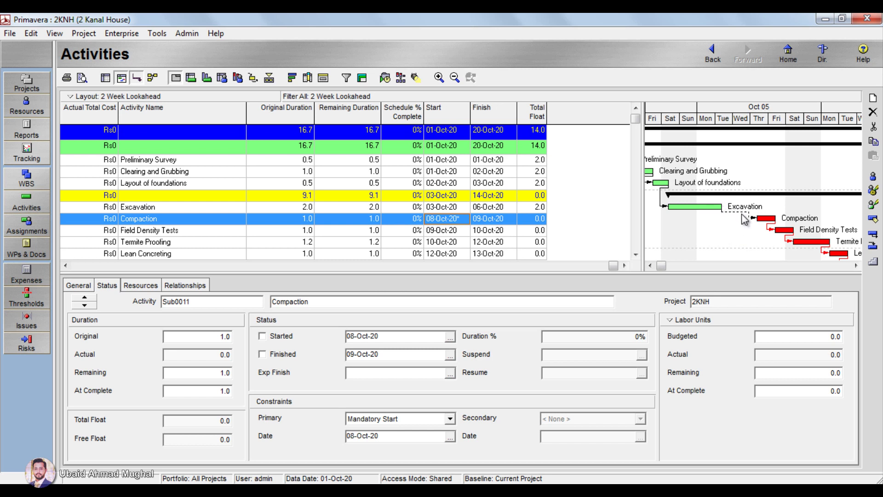
Remove the Mandatory Start constraint from Compaction and reschedule the project.
left_click(450, 419)
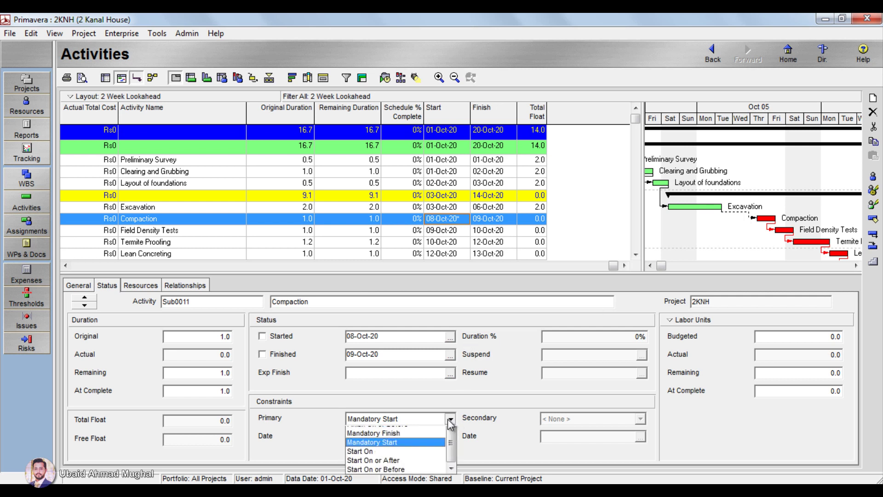
scroll(441, 442, "up", 2)
left_click(431, 430)
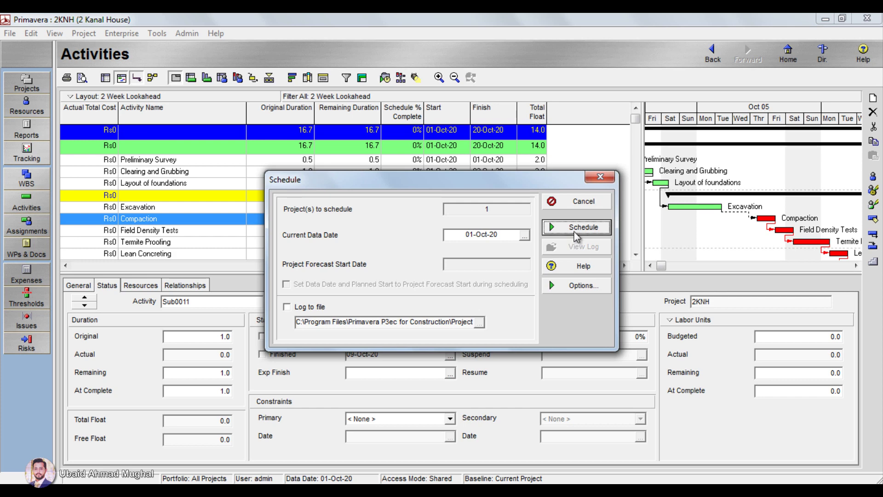
left_click(593, 228)
left_click(652, 264)
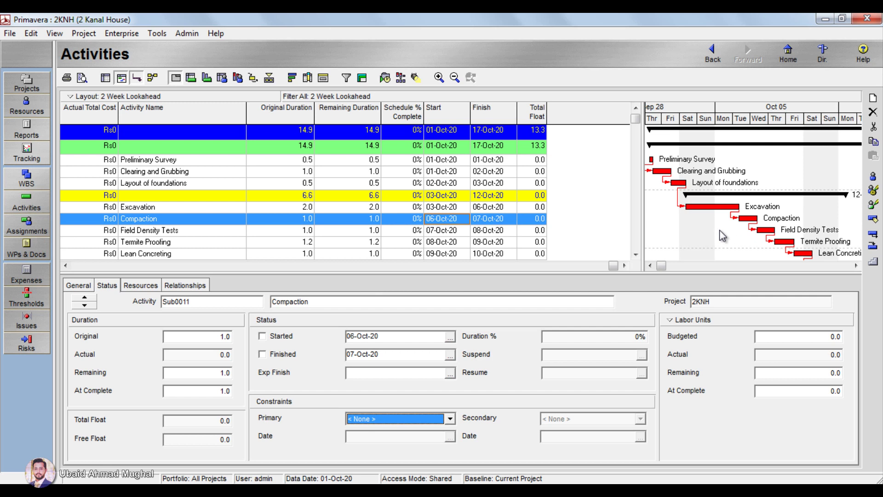
Set the primary constraint of Compaction to Mandatory Finish with the date 06-Oct-20 and reschedule the project.
left_click(450, 419)
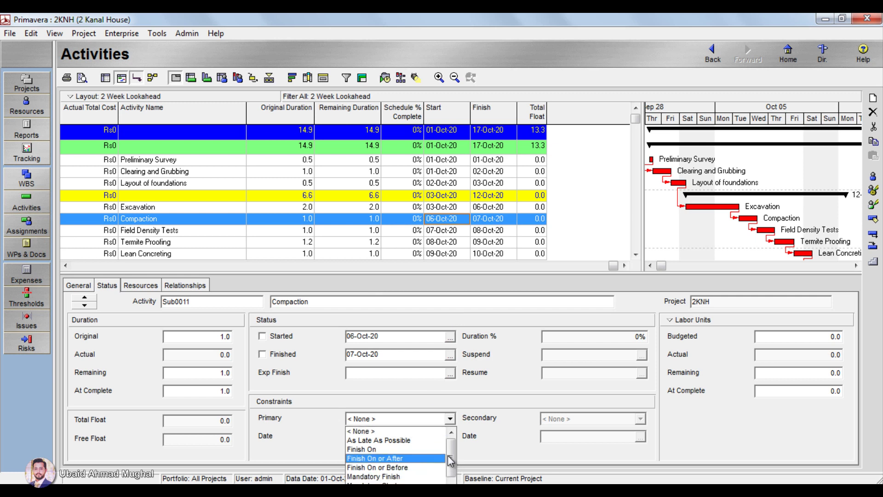
left_click(433, 476)
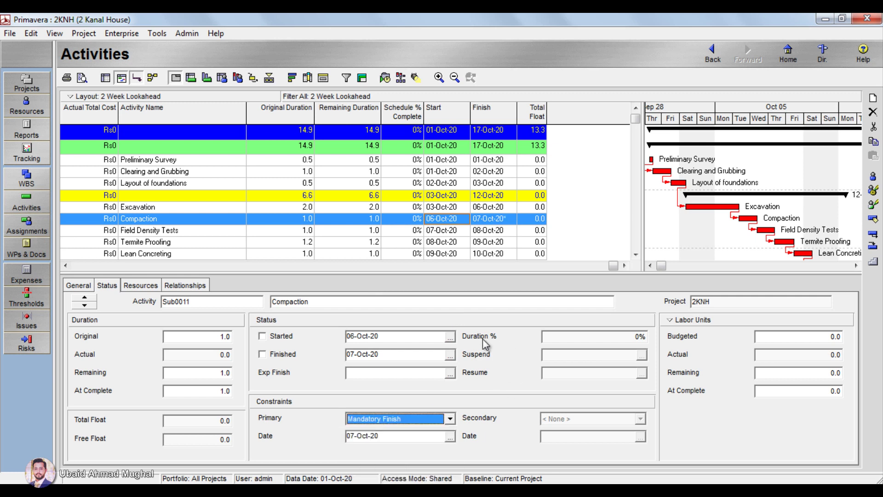
left_click(451, 437)
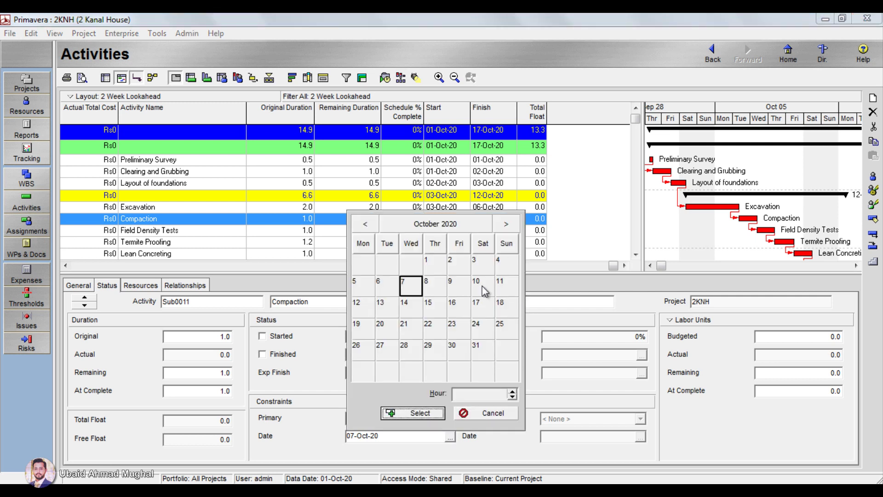
left_click(387, 288)
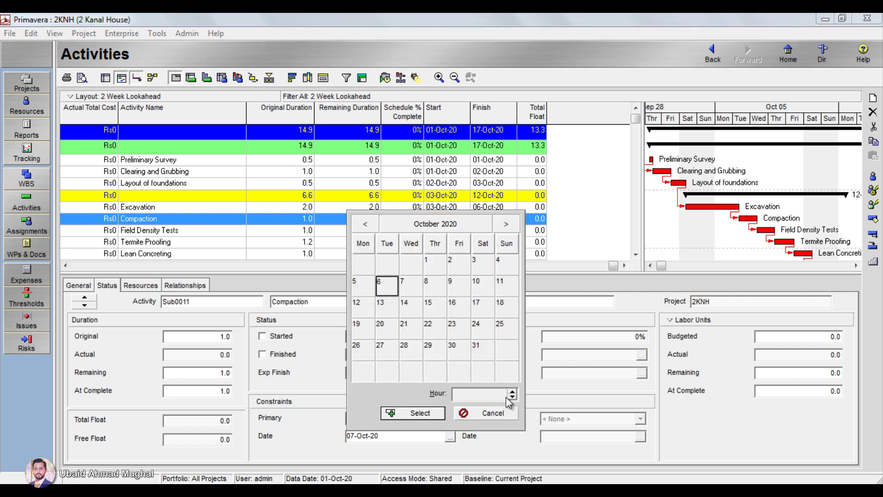
left_click(412, 412)
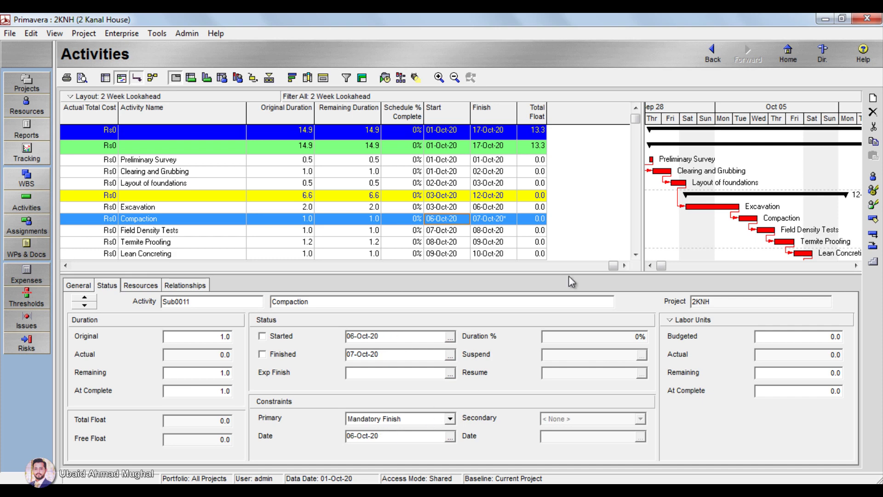
left_click(385, 79)
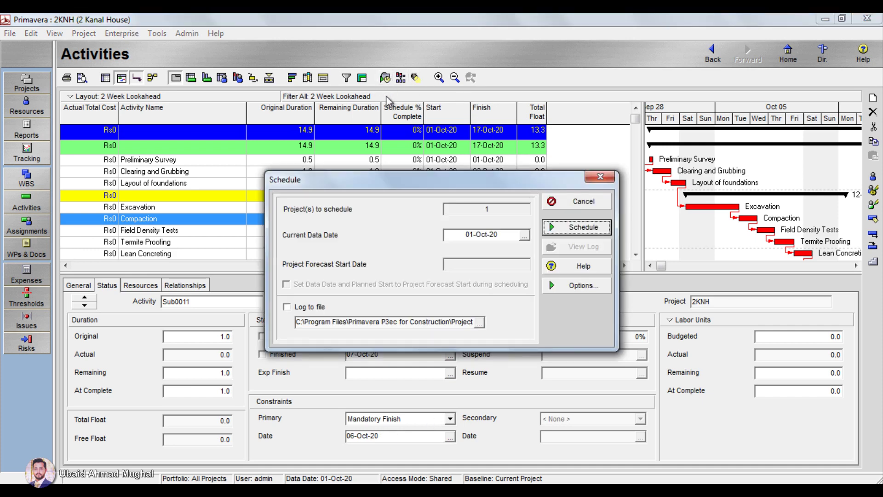
left_click(566, 227)
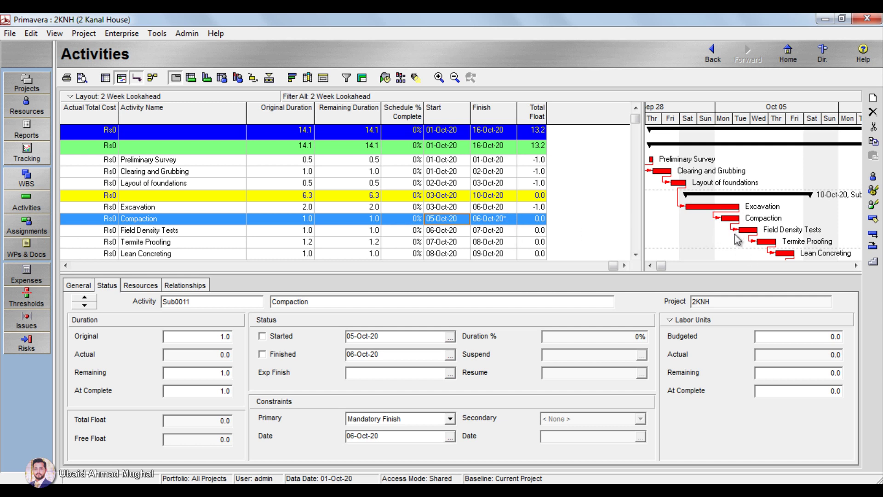
Review the primary constraint types available for Compaction without changing the current choice.
left_click(450, 419)
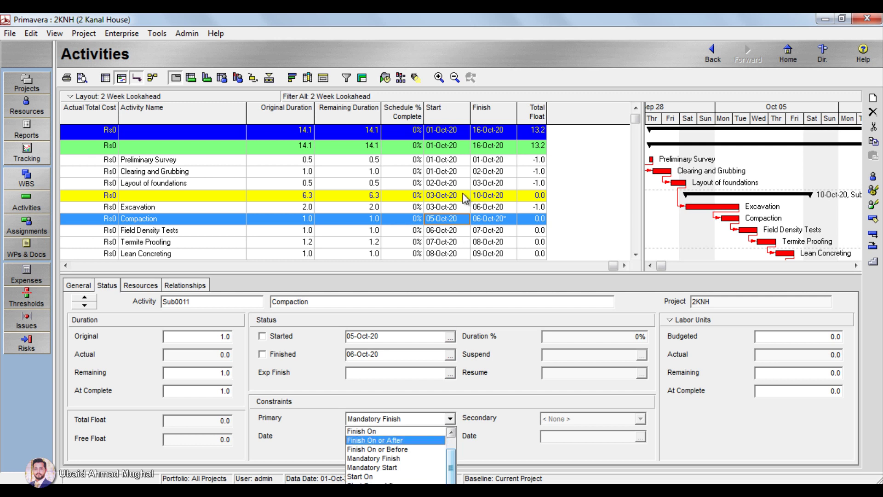
left_click(454, 445)
scroll(457, 451, "down", 1)
scroll(456, 451, "up", 1)
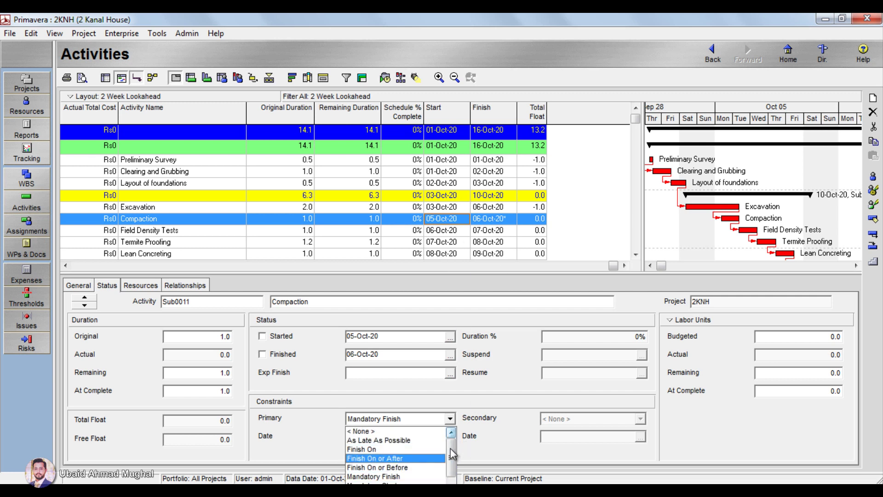
scroll(456, 453, "down", 2)
left_click(486, 447)
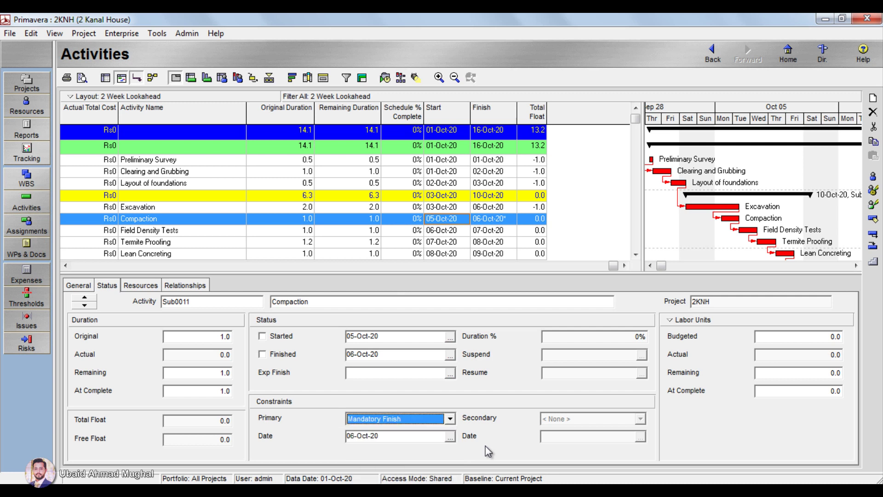
left_click(451, 419)
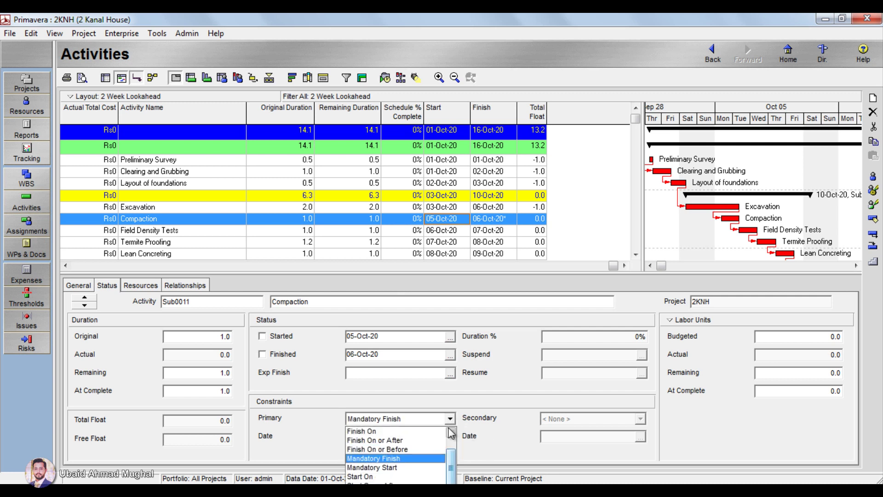
scroll(454, 476, "up", 2)
scroll(454, 477, "down", 2)
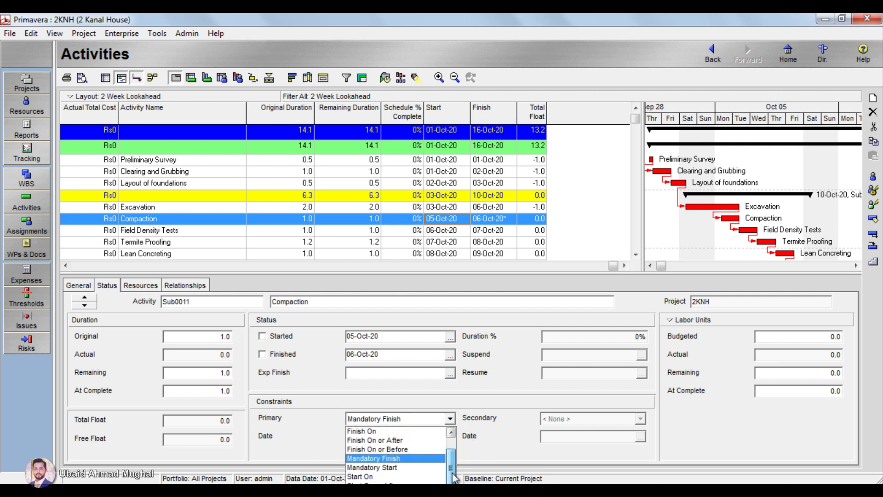
scroll(454, 473, "up", 3)
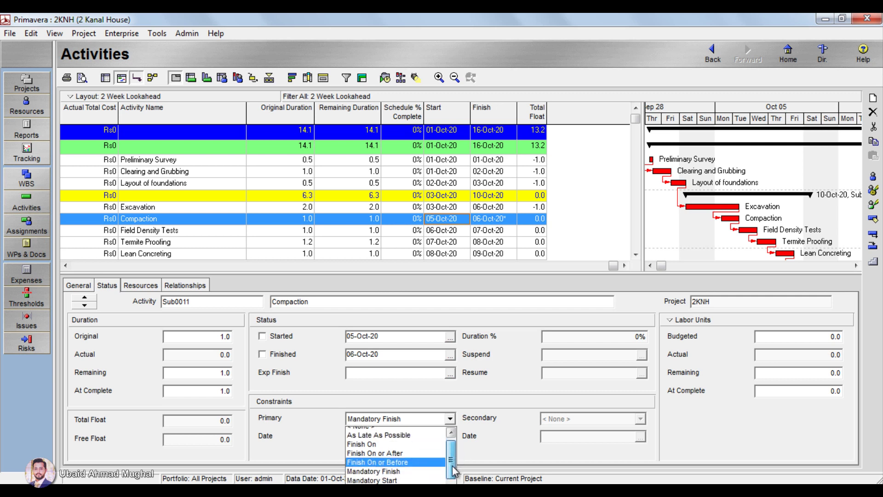
left_click(479, 461)
left_click(451, 419)
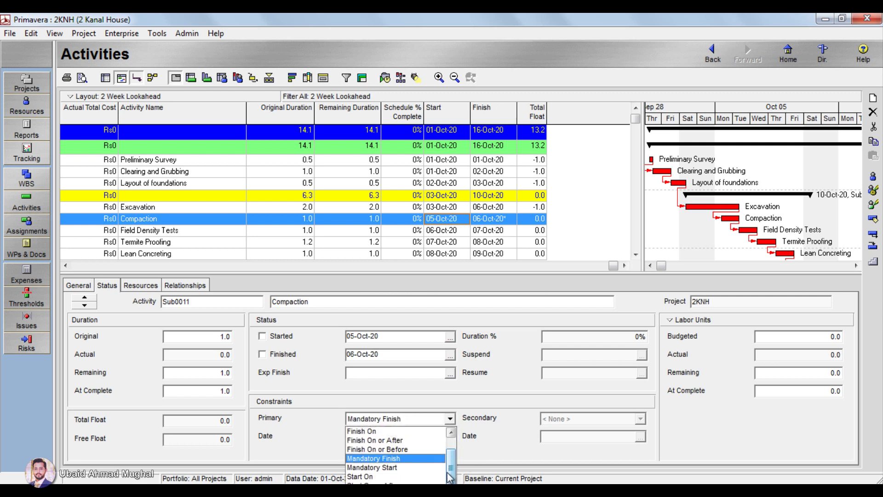
scroll(450, 474, "up", 2)
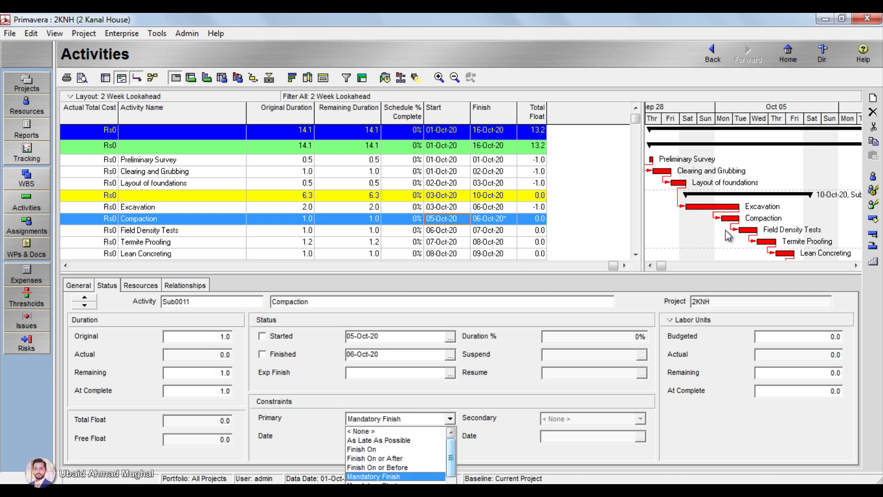
Widen the Gantt chart area slightly at the expense of the activity table.
left_click(645, 217)
left_click_drag(645, 217, 624, 217)
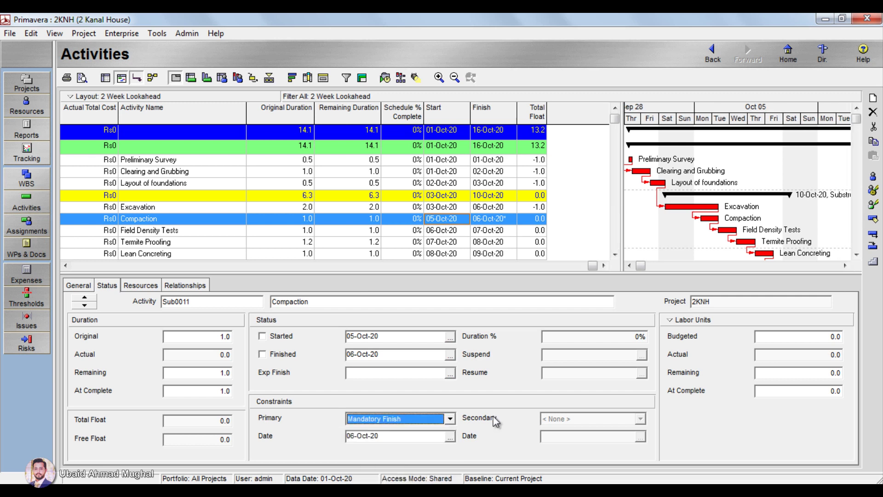